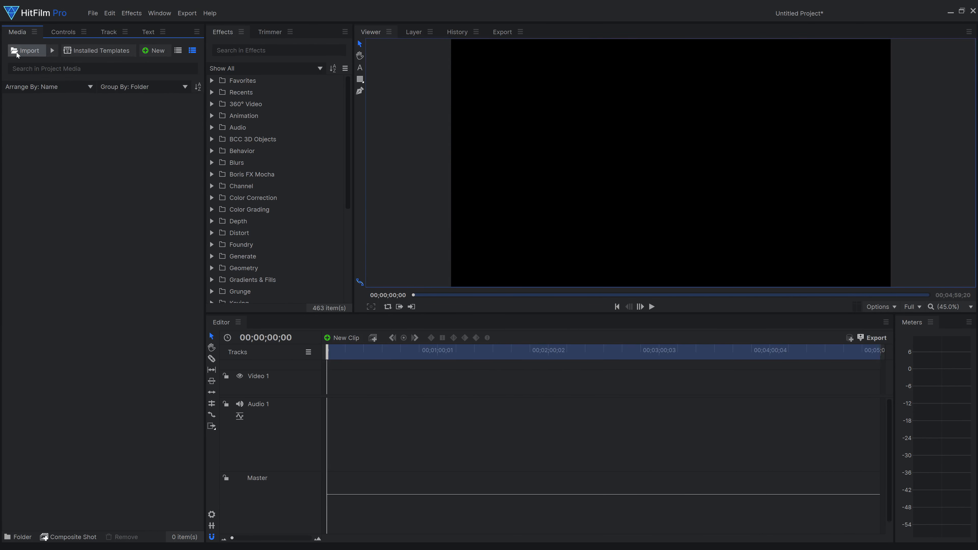
- Import Cursor.png and Screenshot High Res.png into the project media
left_click(17, 54)
left_click(88, 66)
left_click(211, 75, "ctrl")
left_click(304, 199)
- Create a composite shot named Effect with the 4K UHD @ 23.976 fps template and a 7-second duration
left_click(147, 194)
right_click(147, 194)
mouse_move(162, 197)
left_click(280, 199)
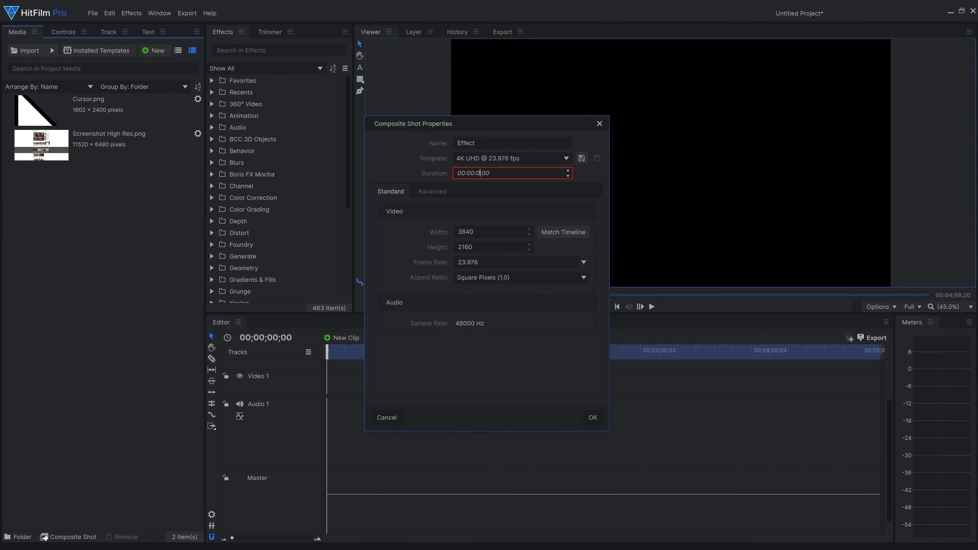
left_click(592, 418)
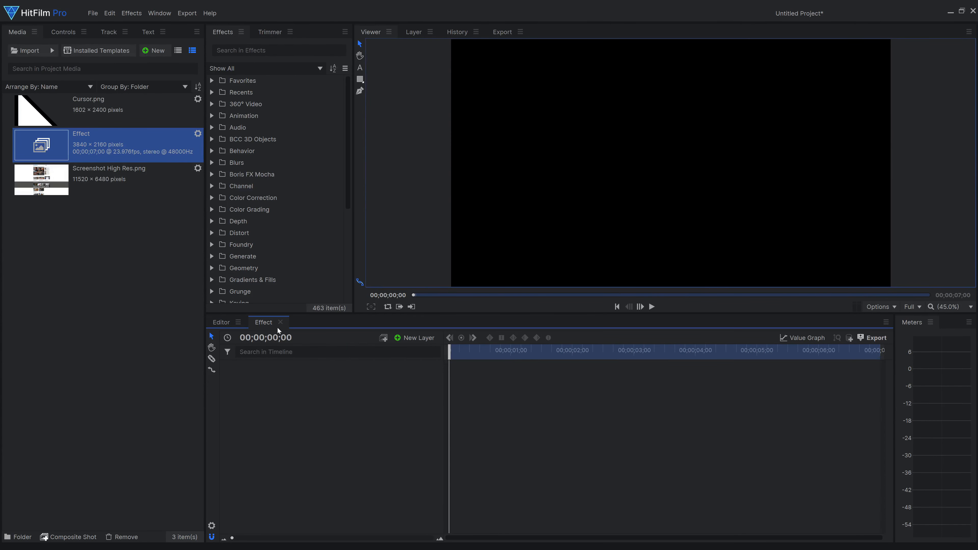
- Place Screenshot High Res.png in the Effect timeline and add Cursor.png above it, scaled to 5%
left_click_drag(96, 177, 287, 389)
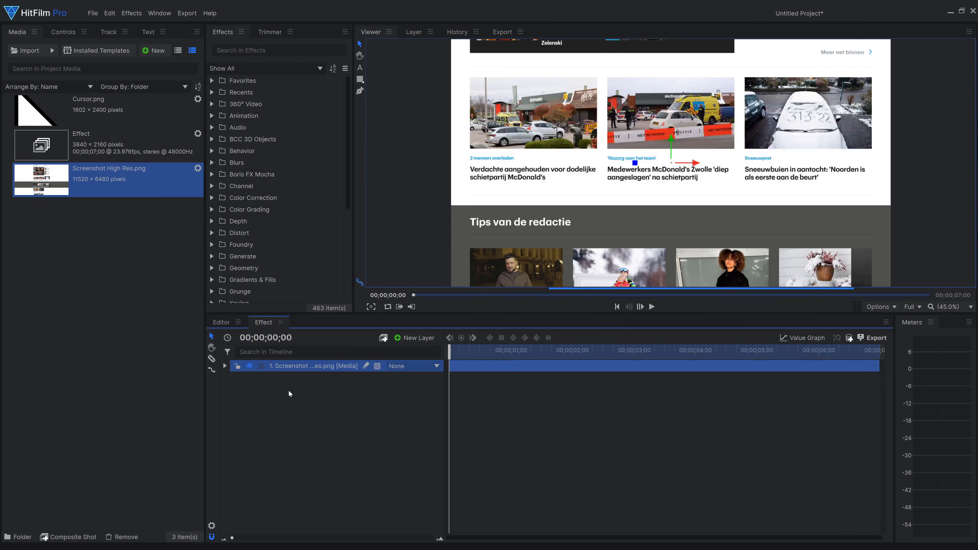
left_click_drag(100, 109, 161, 197)
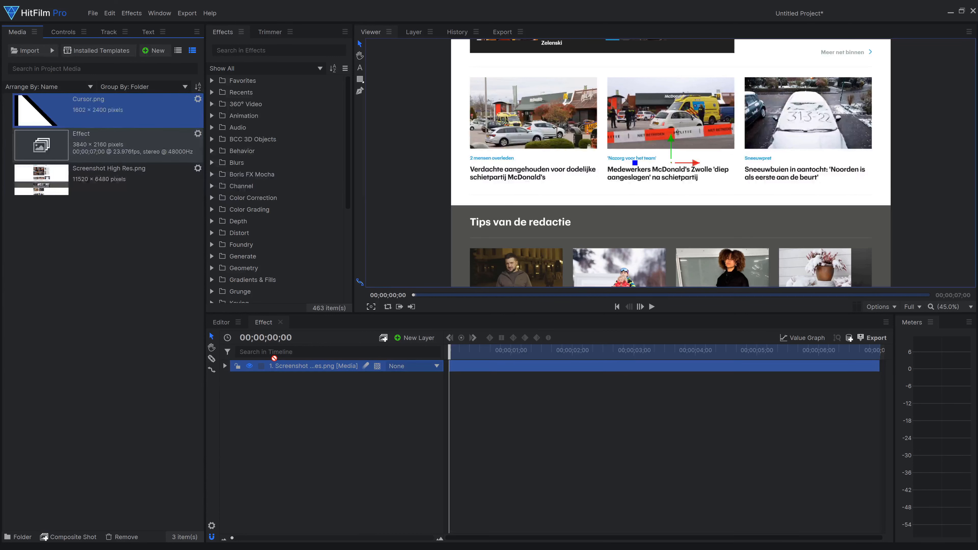
left_click_drag(274, 364, 274, 363)
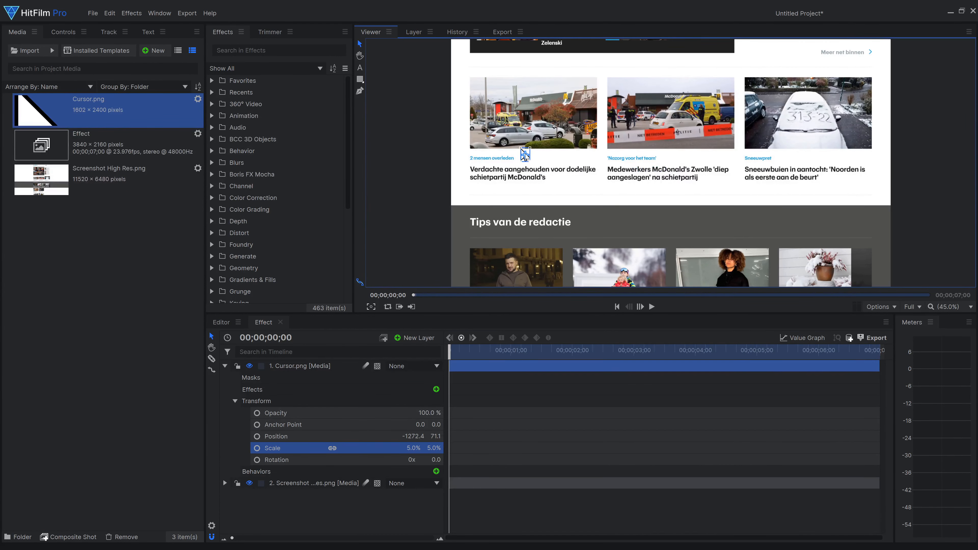
- Keyframe the cursor's position at 4 seconds over the grey section and at the shot's end beside the snowy car photo
left_click(695, 350)
left_click_drag(553, 186, 732, 222)
left_click(877, 350)
left_click_drag(731, 222, 875, 160)
- Smooth the cursor's middle position keyframe and preview its motion
left_click(572, 350)
left_click(696, 437)
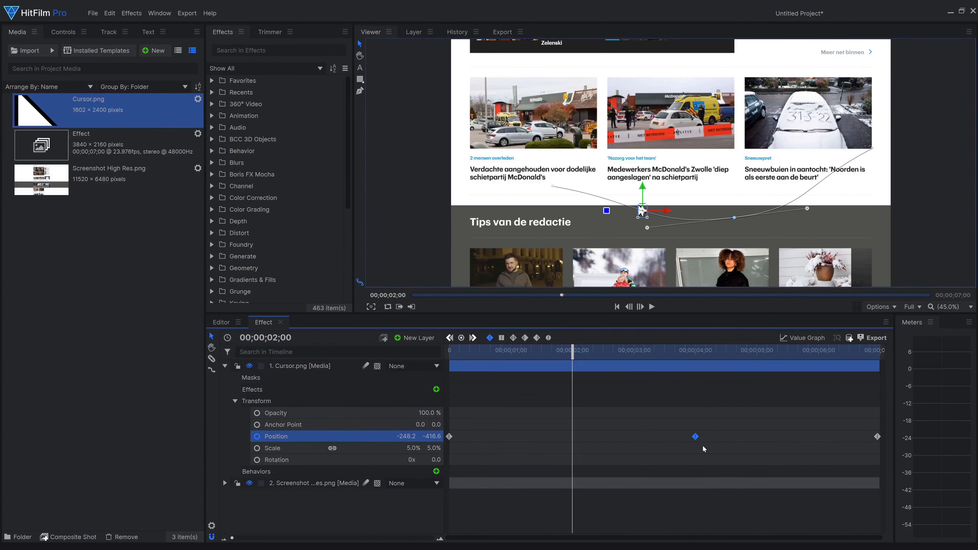
key("space")
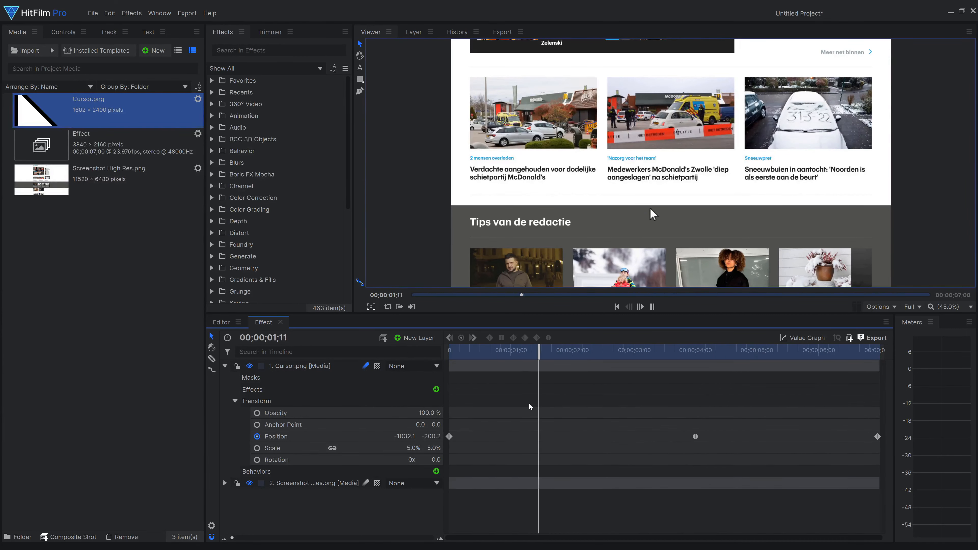
left_click(225, 365)
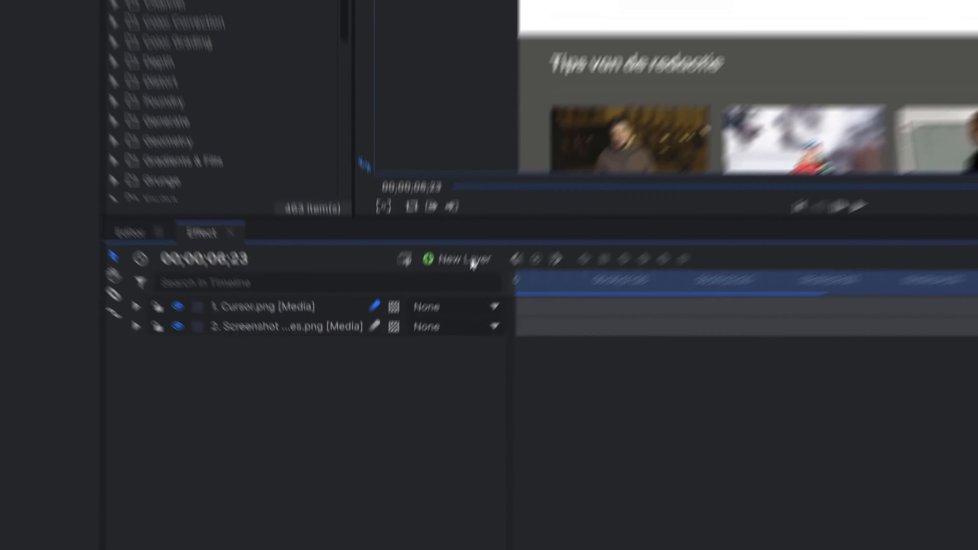
- Add a camera layer to the Effect composite shot
left_click(423, 338)
left_click(496, 311)
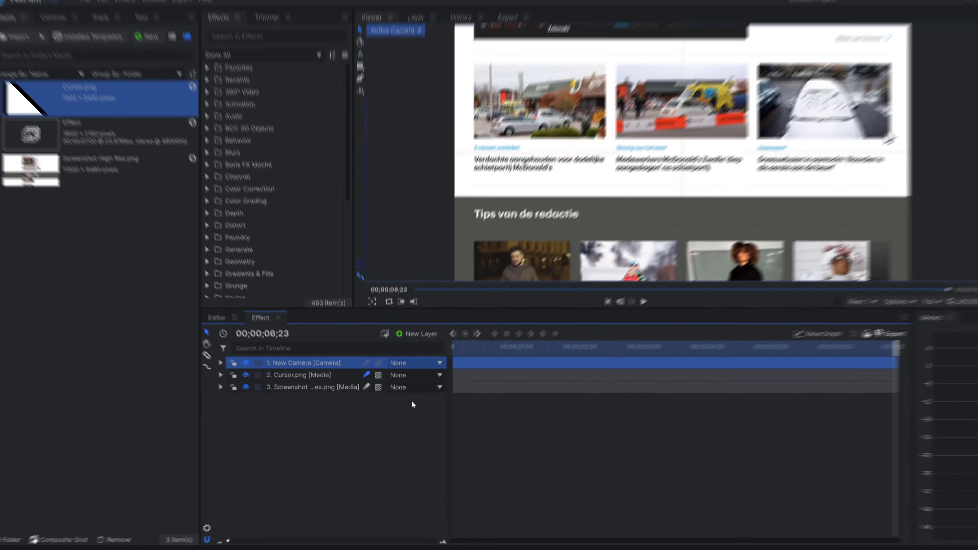
left_click(408, 416)
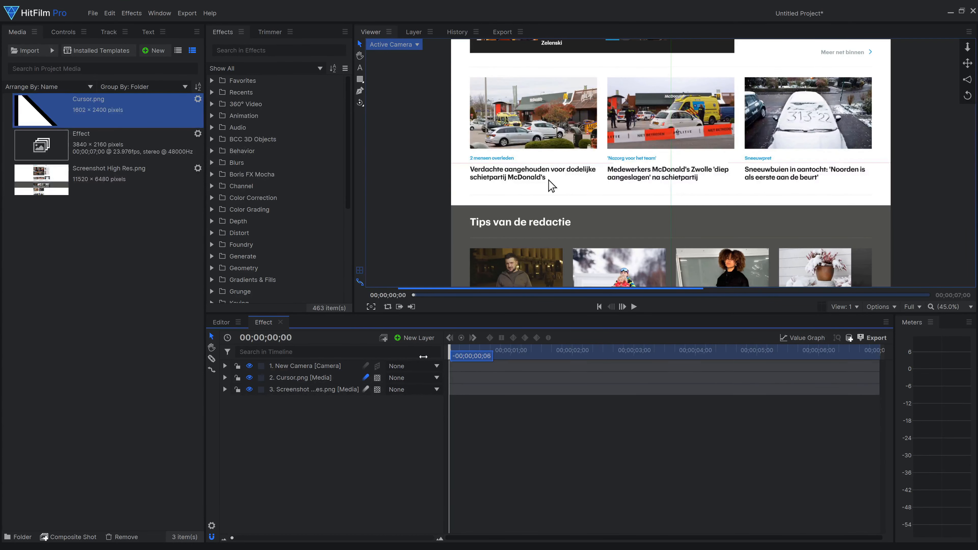
- Expand the camera's transform properties and convert the Cursor.png and screenshot layers to 3D planes
left_click(225, 365)
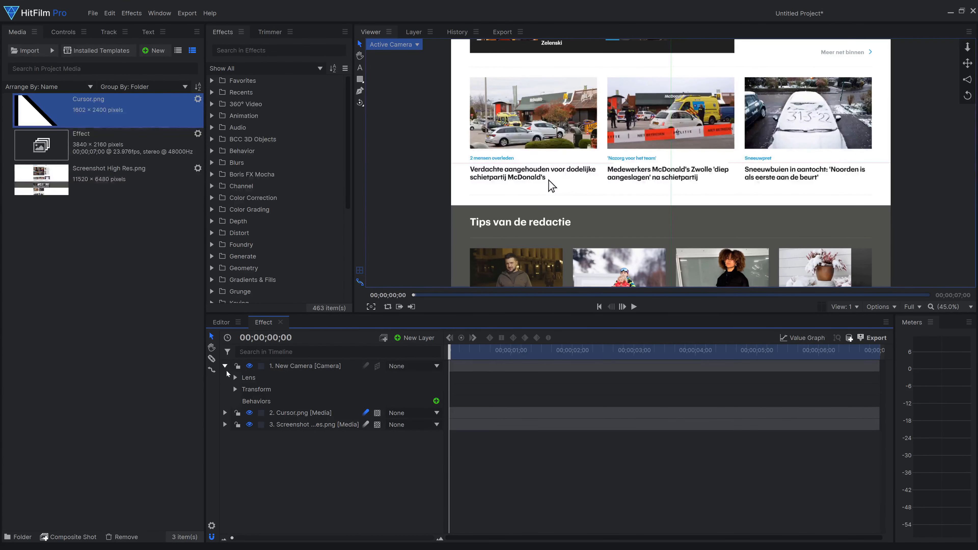
left_click(236, 390)
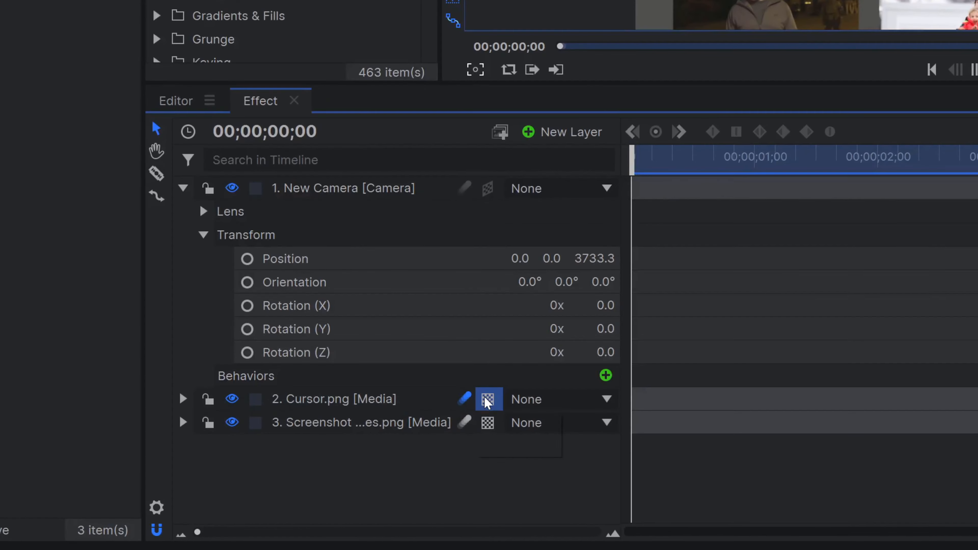
left_click(493, 446)
left_click(493, 423)
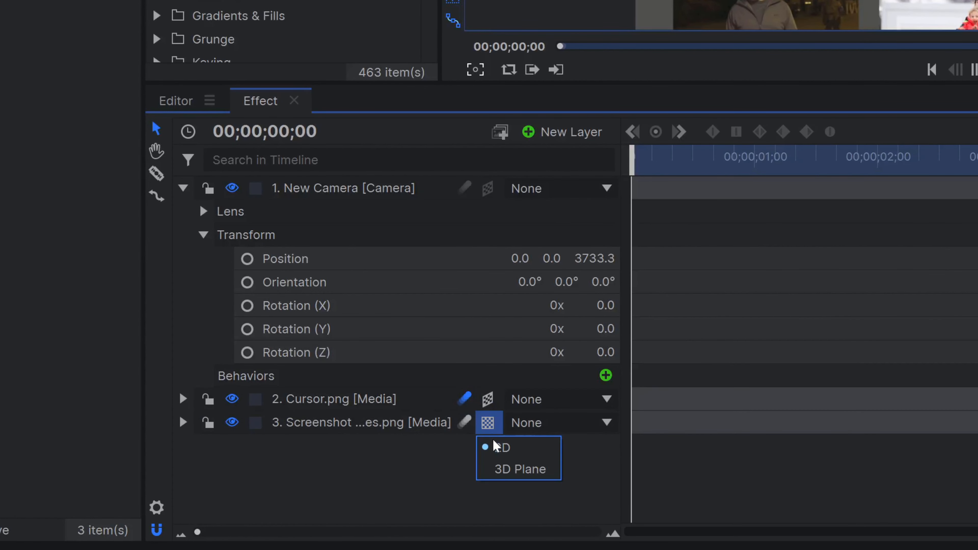
left_click(500, 469)
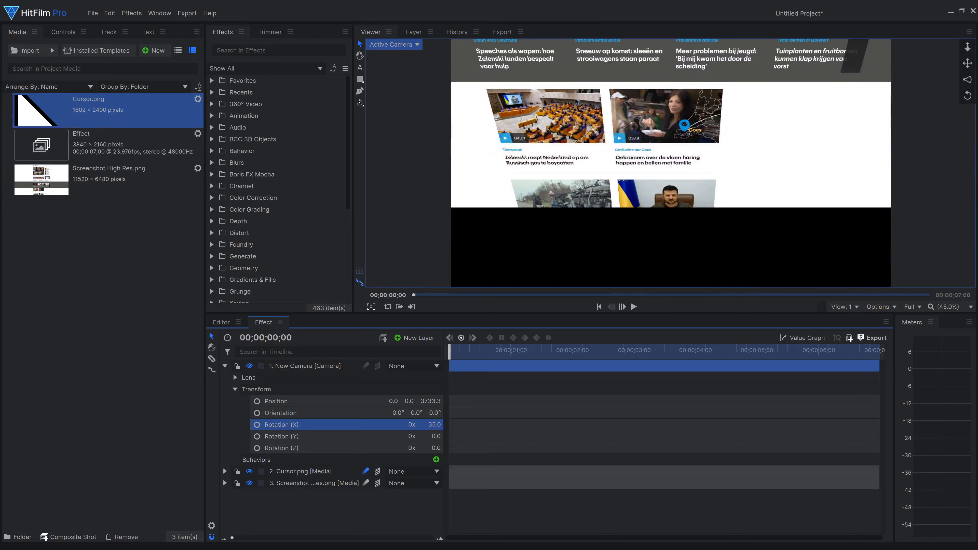
- Set the camera's starting position to -3337, 911, 2386.3 and its rotation to X -16, Y 49, Z 24
left_click_drag(434, 424, 455, 437)
left_click_drag(436, 448, 445, 448)
left_click_drag(393, 401, 307, 401)
left_click_drag(405, 401, 440, 401)
left_click_drag(430, 401, 379, 401)
- Add a white 3840 × 2160 plane as a background beneath the screenshot layer
left_click(414, 337)
left_click(400, 345)
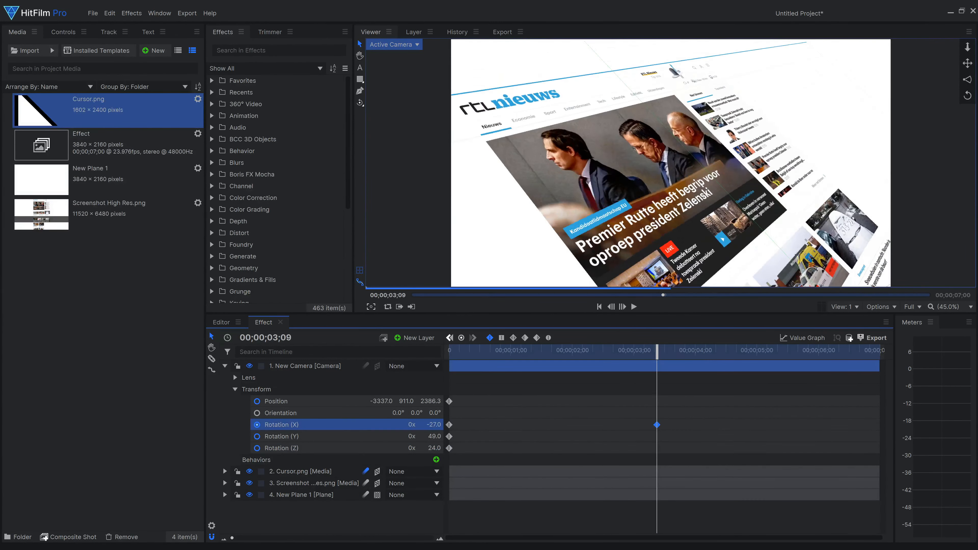
- Keyframe the camera at 00;00;03;09 with position 1407, -1249.9, 2386.3 and rotation X -23, Y -23, Z 4
left_click_drag(434, 436, 407, 437)
left_click_drag(434, 448, 436, 424)
left_click_drag(381, 401, 496, 401)
left_click_drag(406, 401, 352, 401)
- Keyframe the camera at 00;00;06;23 with position 2163, -410, 1653.3, X rotation -22 and Z rotation -12
left_click_drag(613, 350, 878, 367)
left_click_drag(377, 401, 427, 401)
left_click_drag(430, 401, 426, 401)
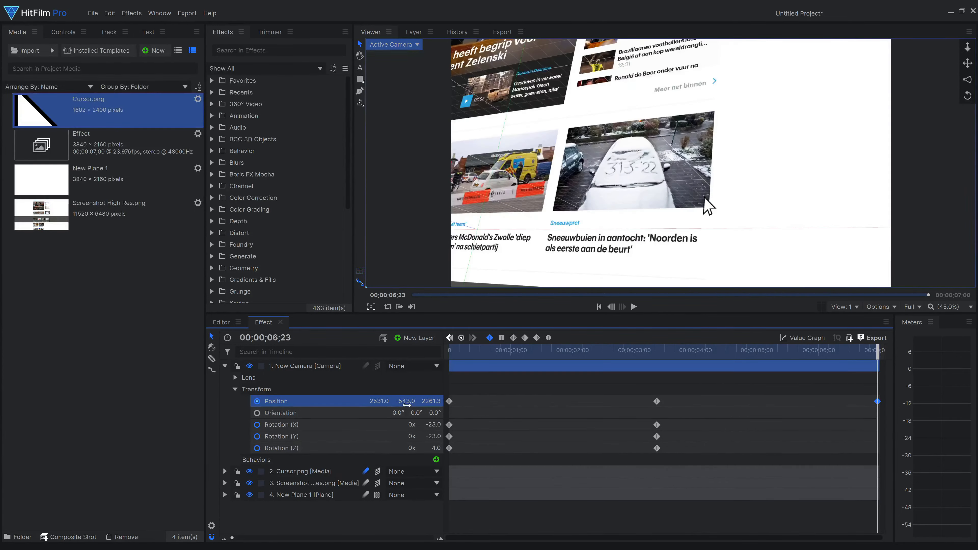
left_click_drag(434, 448, 428, 448)
left_click_drag(657, 350, 889, 379)
left_click_drag(433, 425, 424, 401)
- Smooth the camera's middle position and rotation keyframes and scrub through the camera move
left_click_drag(877, 350, 508, 350)
left_click_drag(462, 388, 685, 456)
right_click(656, 401)
left_click(689, 462)
left_click_drag(475, 351, 683, 372)
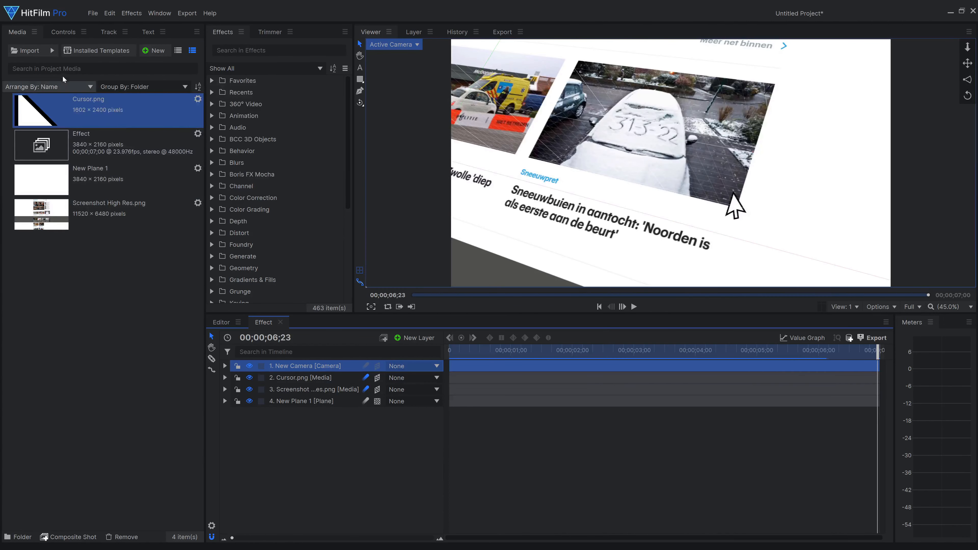
- Enable depth of field for the camera layer
left_click(62, 32)
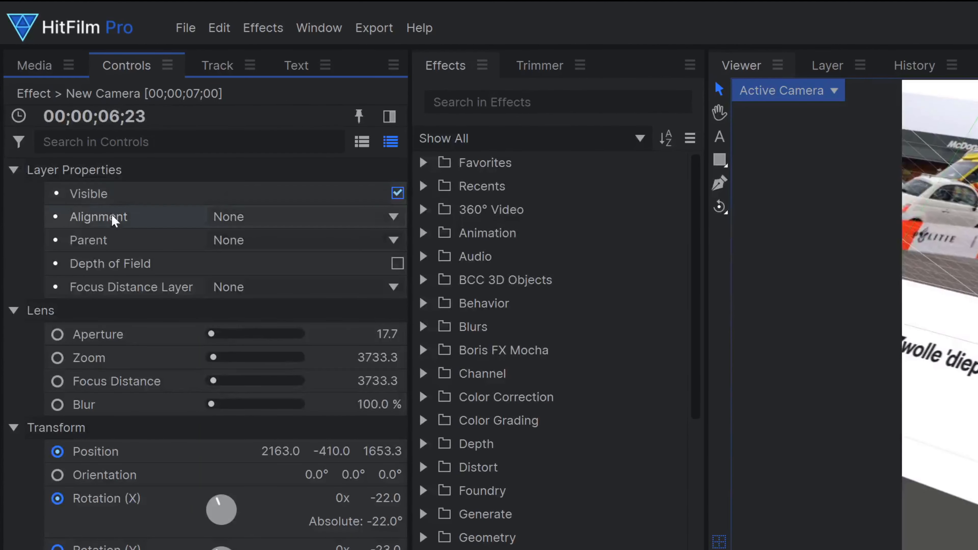
left_click(397, 264)
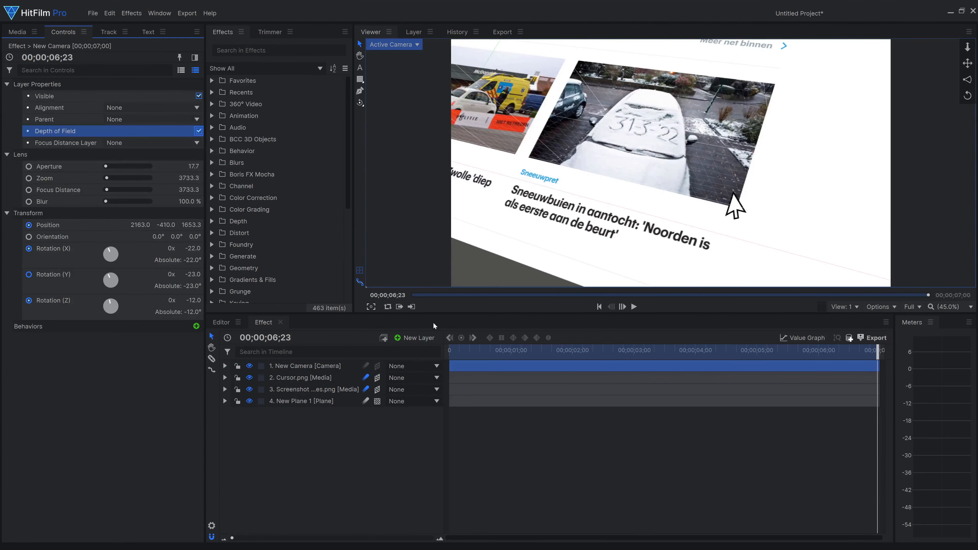
- At the shot's start, set the camera's aperture to 585.7 and blur to 605%, adjust focus distance, and enable keyframes for all three
left_click_drag(438, 357, 364, 357)
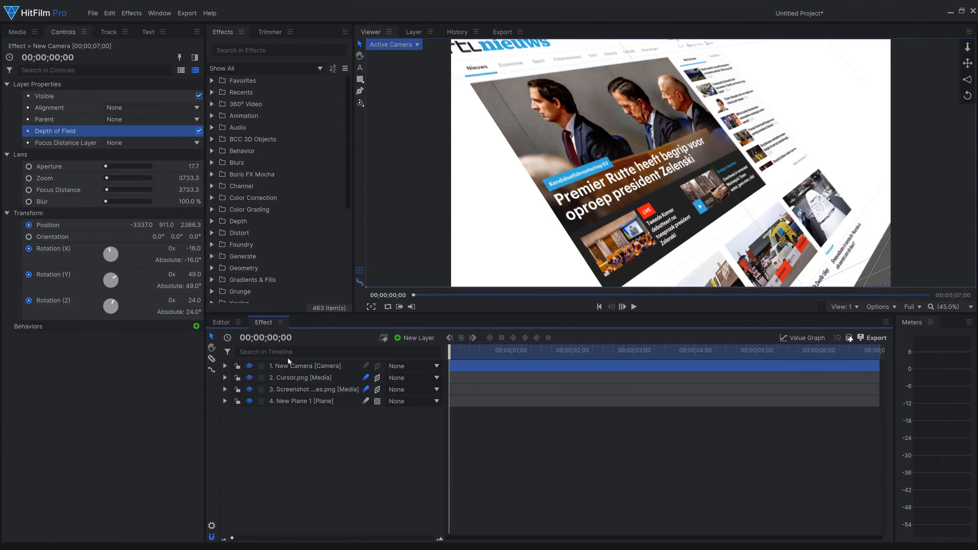
left_click(223, 365)
left_click(235, 378)
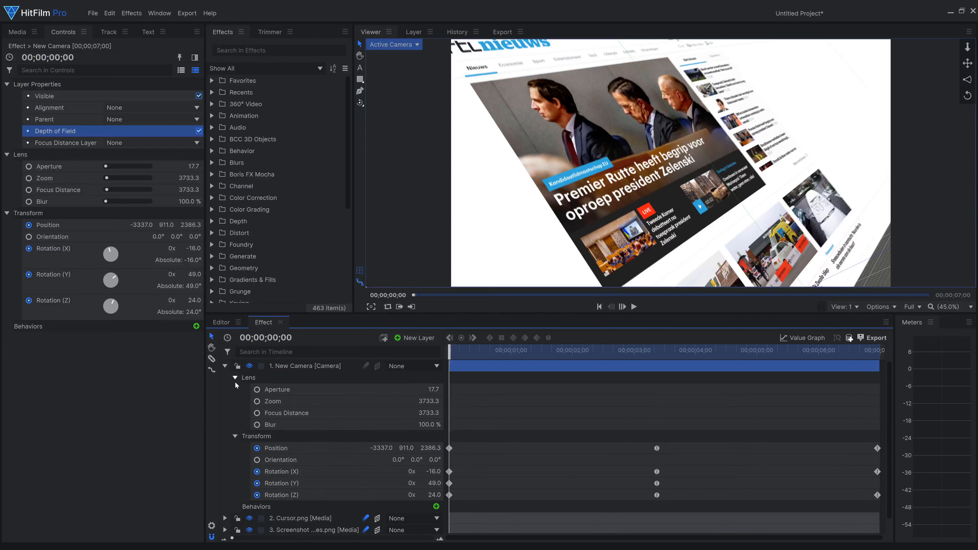
left_click_drag(430, 390, 649, 390)
left_click_drag(430, 425, 535, 424)
left_click_drag(430, 413, 486, 424)
left_click_drag(430, 413, 324, 413)
left_click(257, 424)
left_click(257, 413)
left_click(257, 390)
- Keyframe the camera's focus distance at 2849.3 on 00;00;03;09 and 2128.3 on 00;00;06;23
left_click(657, 350)
left_click_drag(430, 413, 550, 422)
left_click(877, 350)
left_click_drag(877, 350, 541, 376)
left_click_drag(430, 413, 410, 413)
left_click_drag(513, 350, 661, 377)
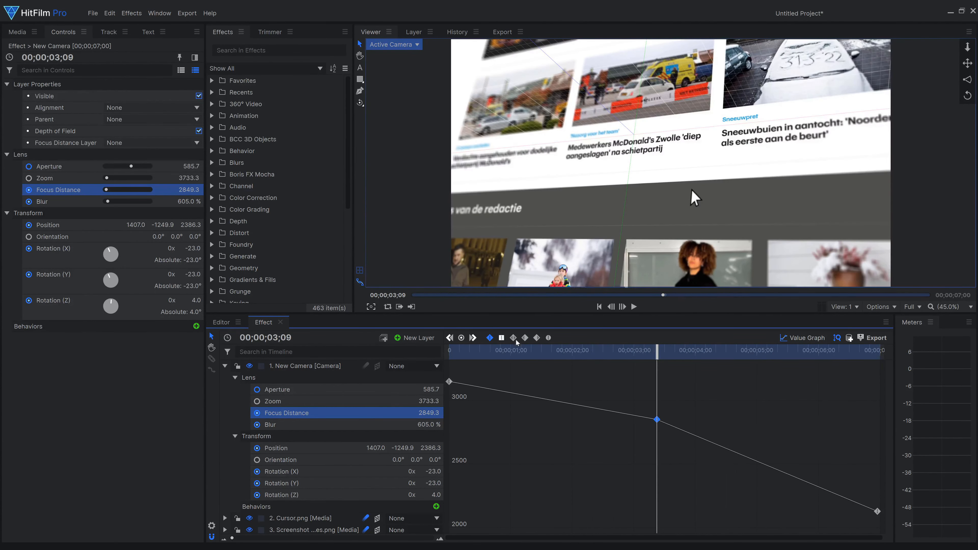
left_click(225, 366)
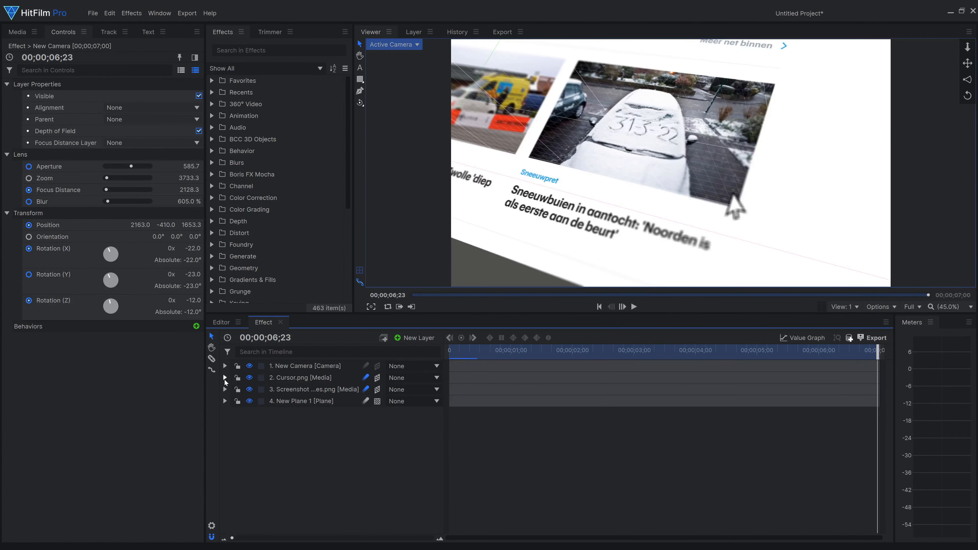
- Set the Z anchor point of the Cursor.png layer to 992
left_click(225, 378)
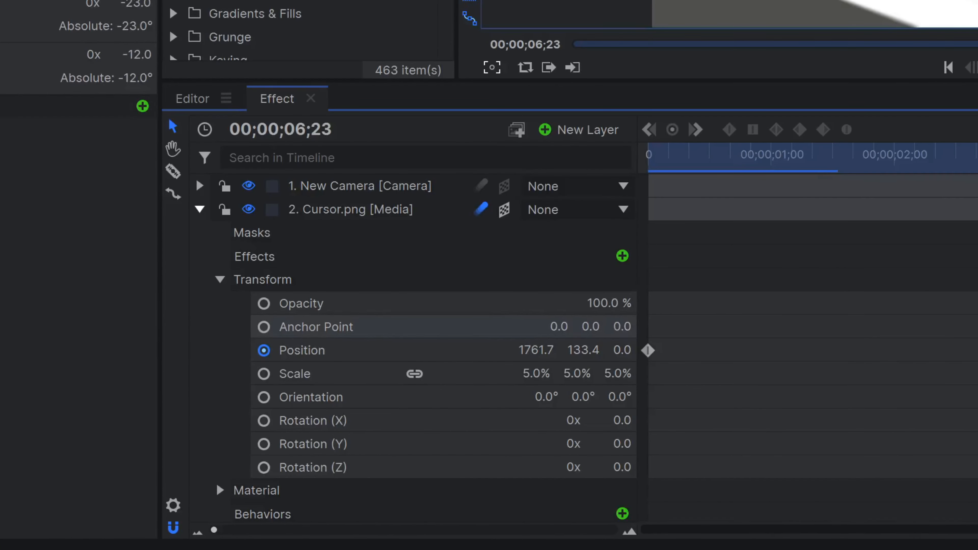
mouse_move(622, 327)
left_mouse_down()
mouse_move(635, 331)
mouse_move(626, 327)
left_mouse_up()
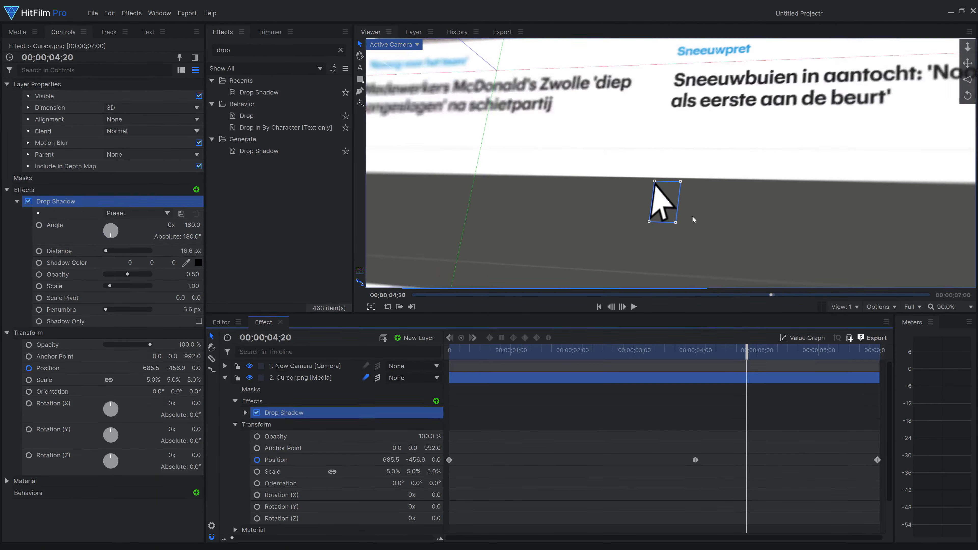
- Set the cursor's drop shadow to a 122° angle, 605.6 px distance and 209.6 px penumbra
scroll(694, 218, "up", 4)
left_click_drag(105, 251, 141, 251)
left_click_drag(111, 235, 132, 251)
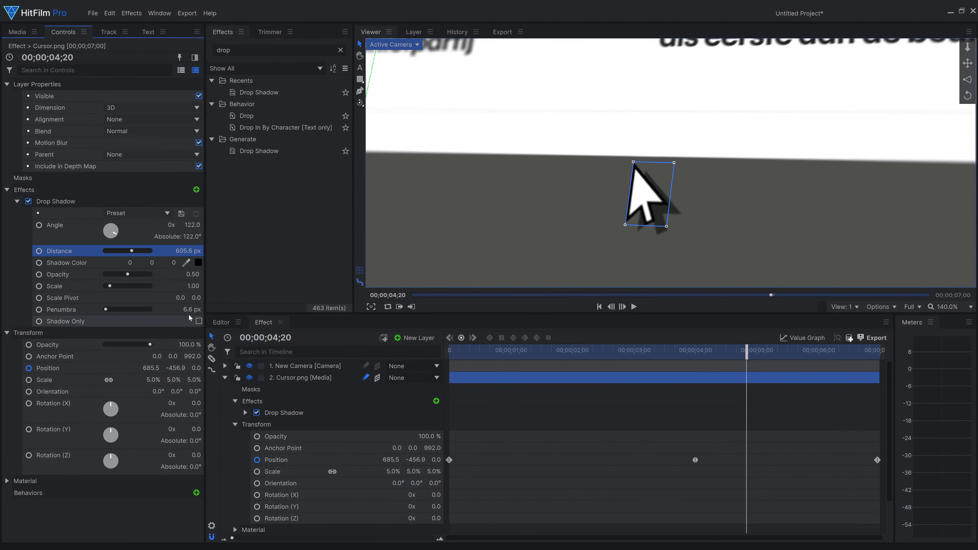
left_click_drag(191, 310, 194, 309)
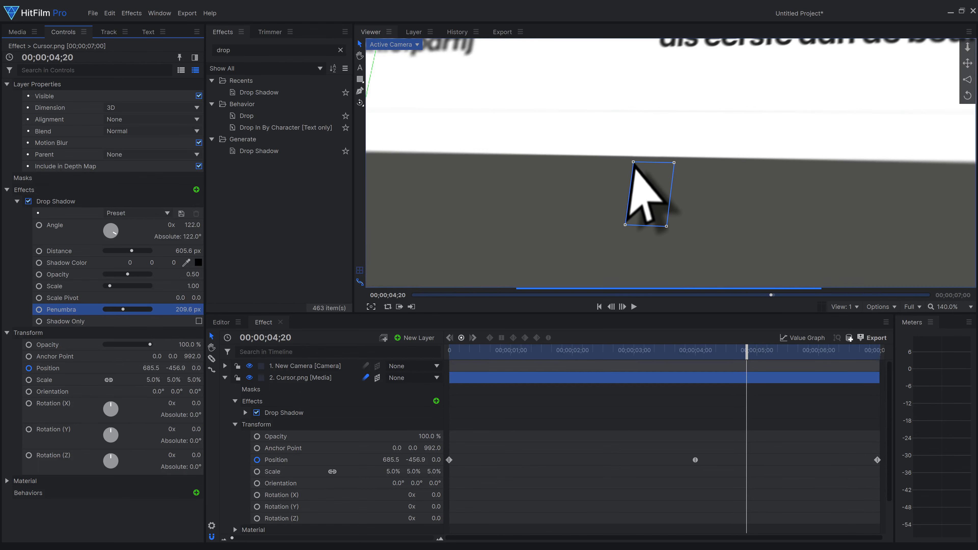
- Fit the viewer and refine the cursor's drop shadow to a 357.6 px distance and 295.6 px penumbra
left_click(969, 308)
left_click(950, 457)
left_click_drag(747, 349, 886, 344)
left_click_drag(188, 251, 93, 251)
left_click_drag(564, 351, 879, 351)
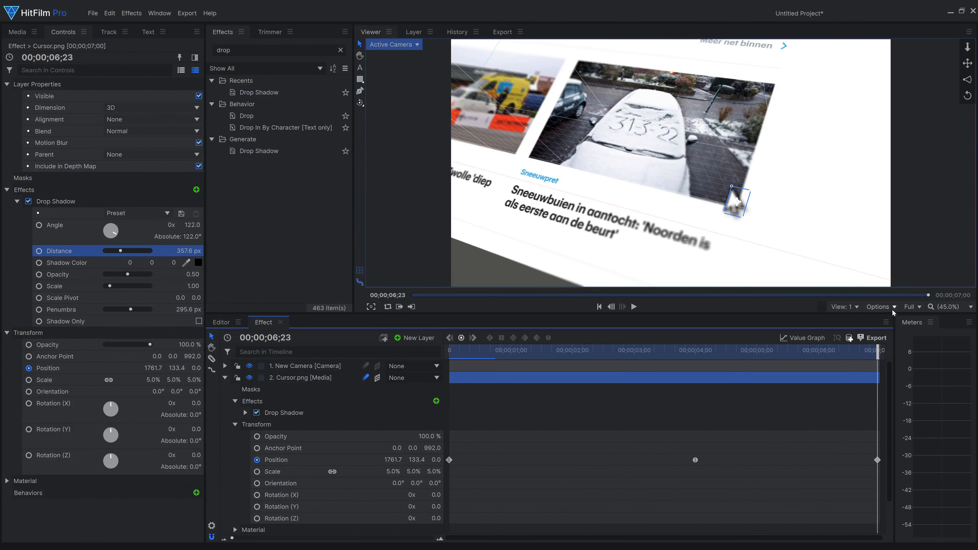
left_click(225, 378)
- Import RGB Texture.jpg into the project media
left_click(18, 31)
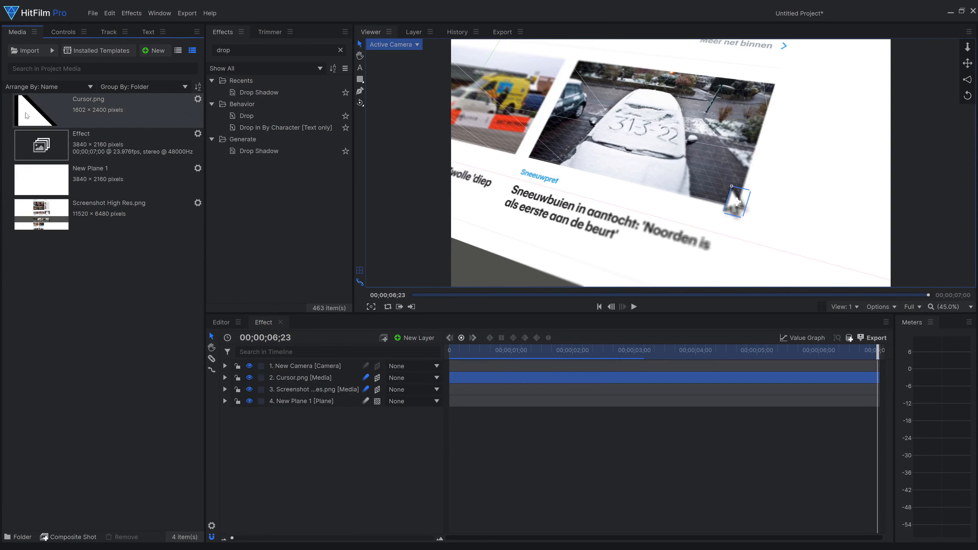
left_click(25, 50)
double_click(161, 71)
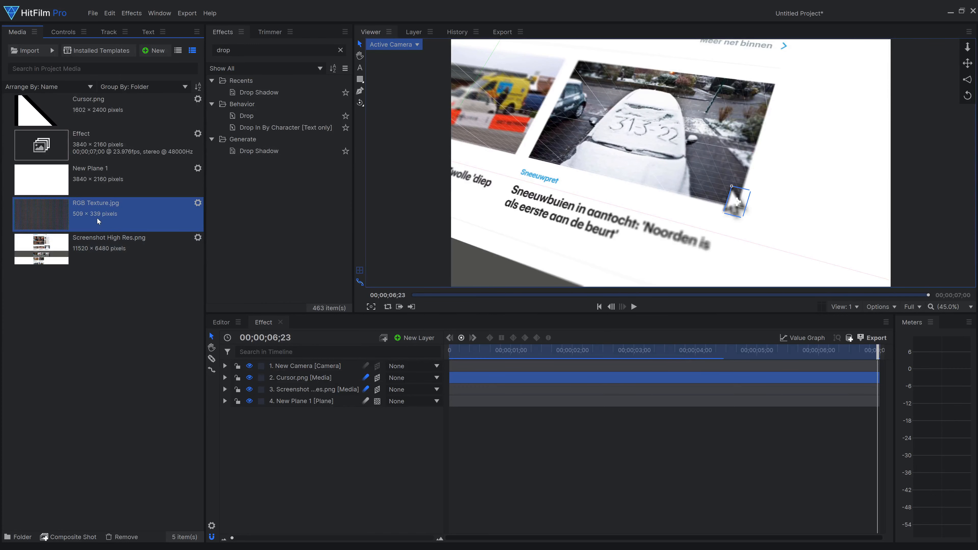
- Place RGB Texture.jpg between the cursor and screenshot layers and convert it to a 3D plane
left_click_drag(288, 379, 287, 383)
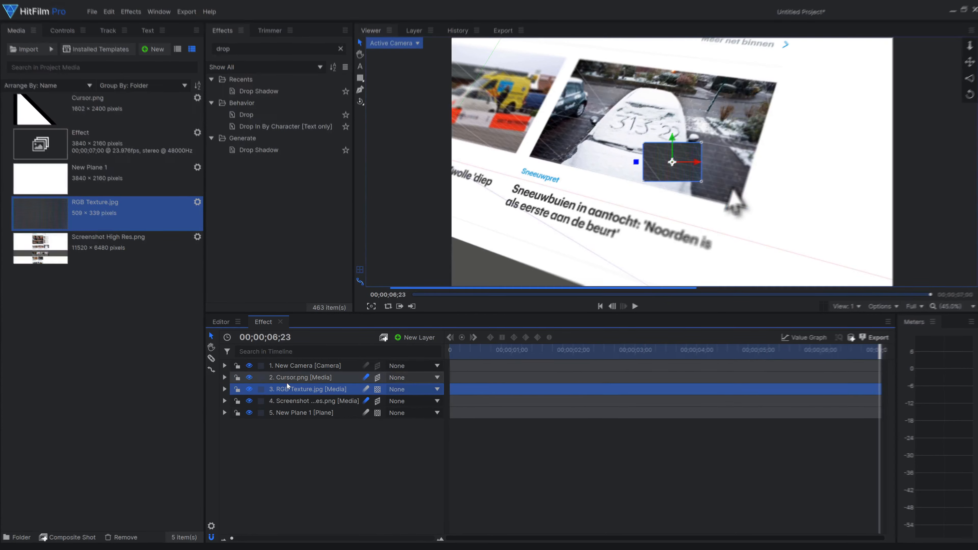
left_click(377, 389)
left_click(455, 396)
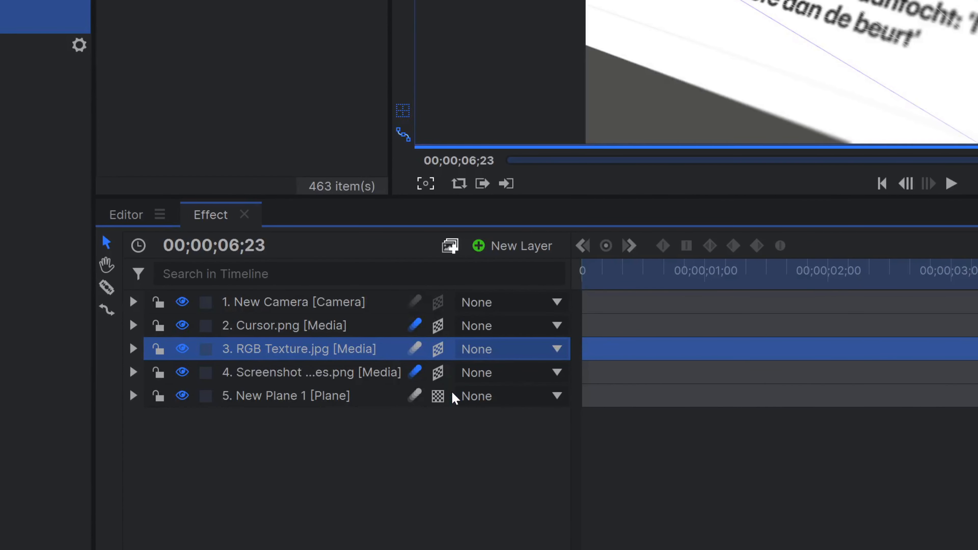
- Scale the RGB Texture.jpg layer to 983% so it covers the screenshot
left_click(133, 349)
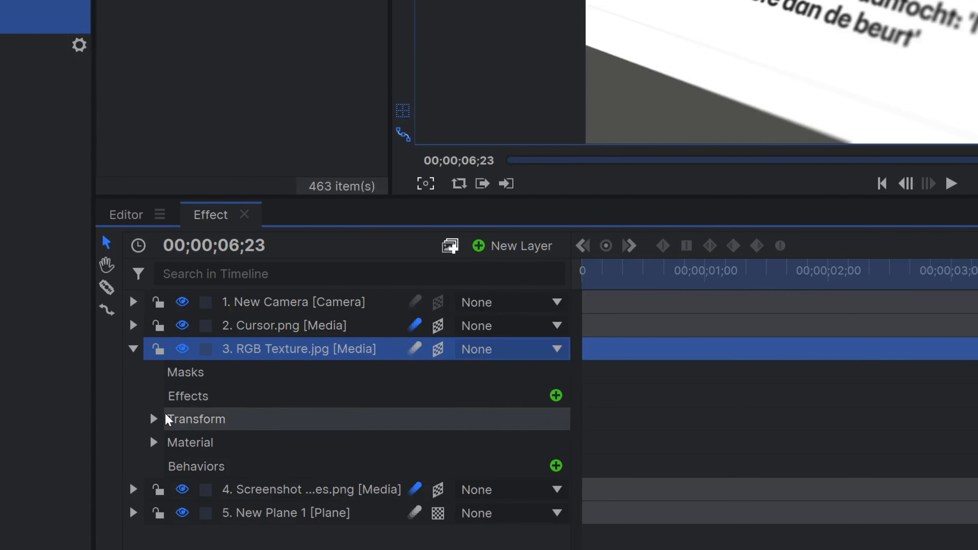
left_click(154, 417)
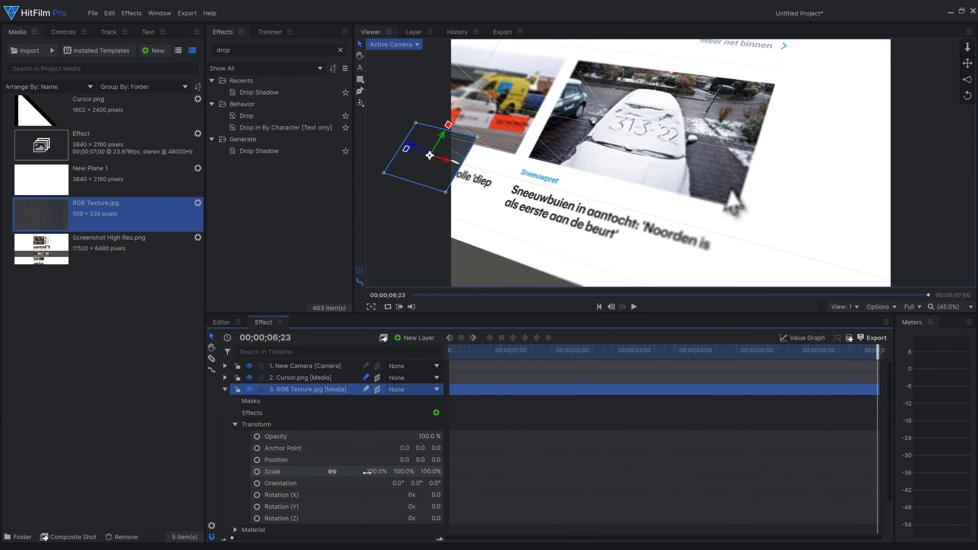
left_click_drag(367, 472, 458, 472)
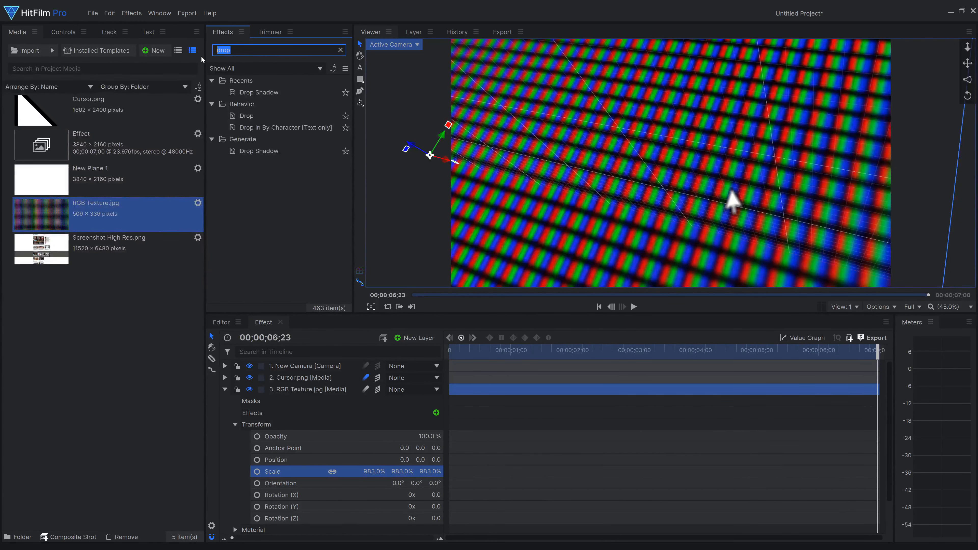
- Apply the Lens Distort effect to the RGB Texture.jpg layer and set its effect scale to 0.26
type("lens dis")
left_click(255, 128)
left_click_drag(256, 130, 307, 352)
left_click_drag(305, 390, 305, 390)
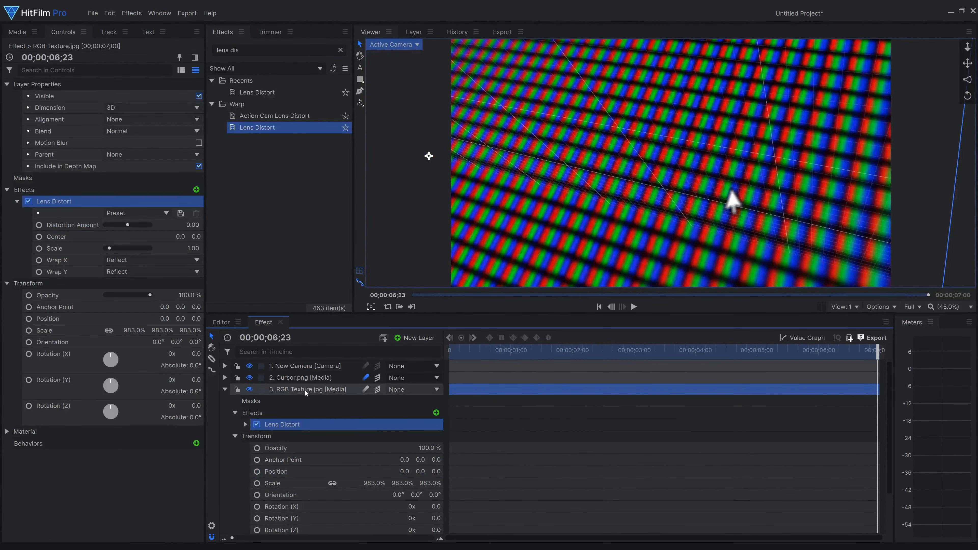
left_click_drag(192, 248, 165, 248)
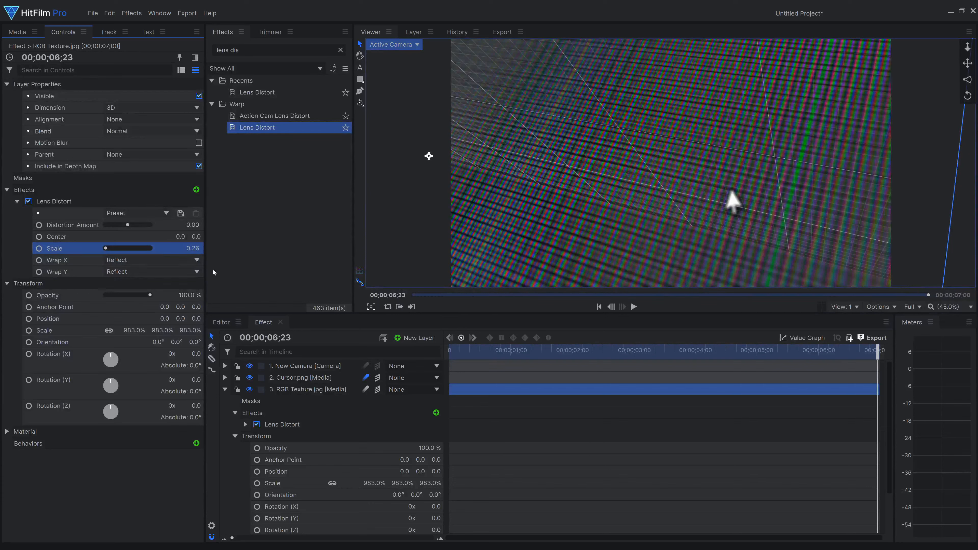
- Set the RGB Texture.jpg layer's blend mode to Multiply and its opacity to 7%
right_click(301, 389)
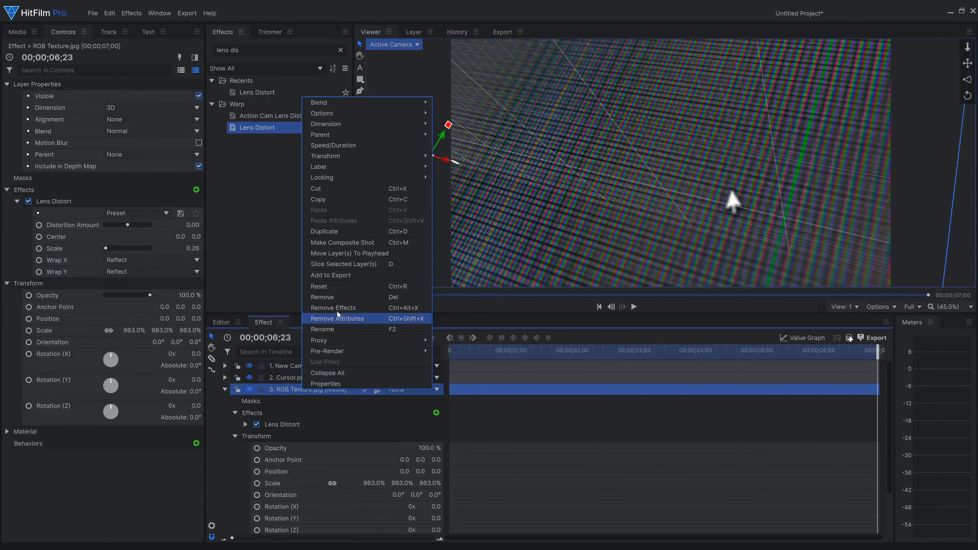
mouse_move(351, 108)
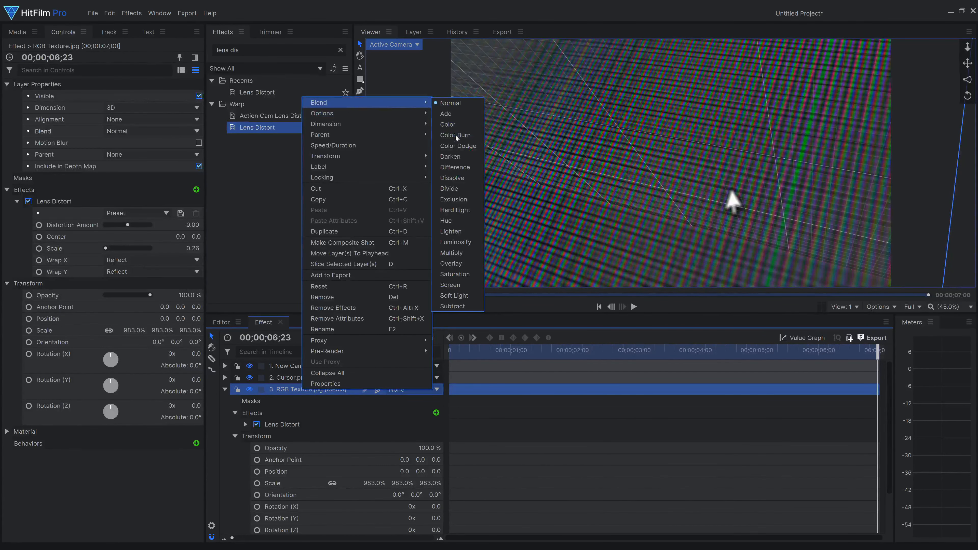
left_click(465, 254)
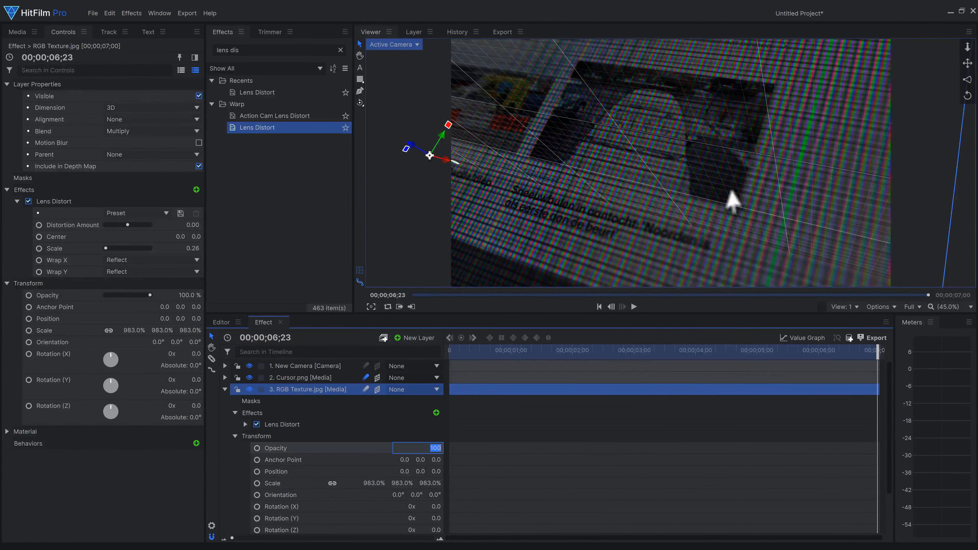
type("7")
key("Return")
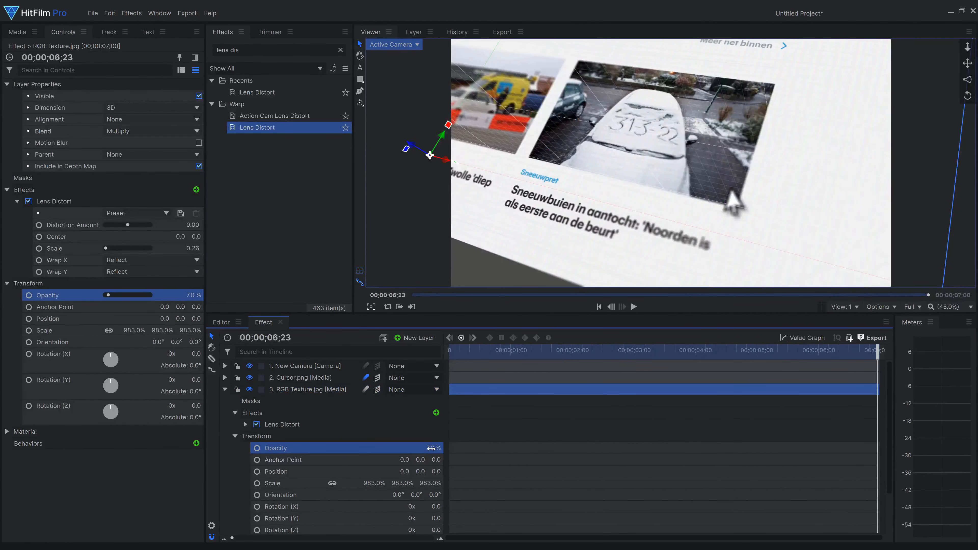
- At the start of the timeline, reposition RGB Texture.jpg to Y 1399 and scale it to 1333%, checking coverage over the first two seconds
left_click_drag(477, 350, 450, 349)
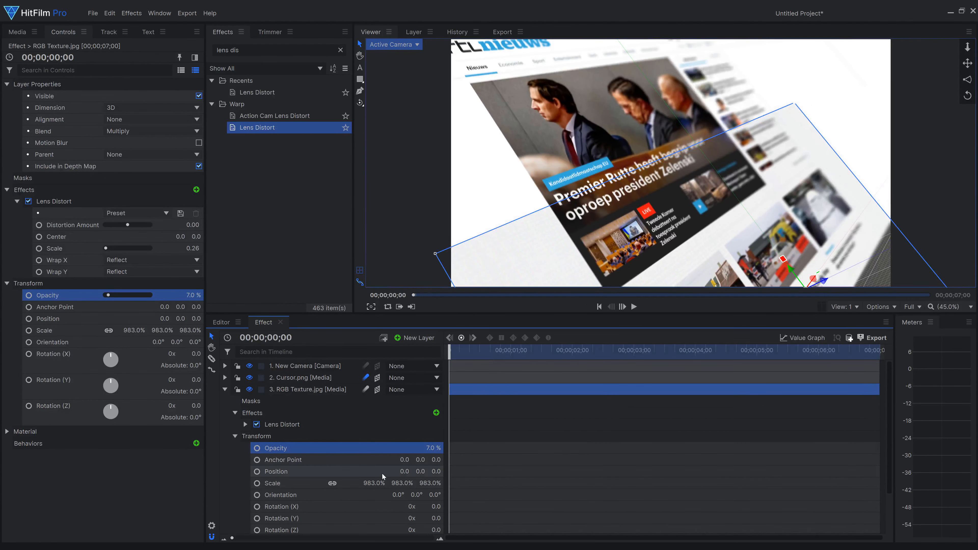
left_click_drag(805, 284, 712, 165)
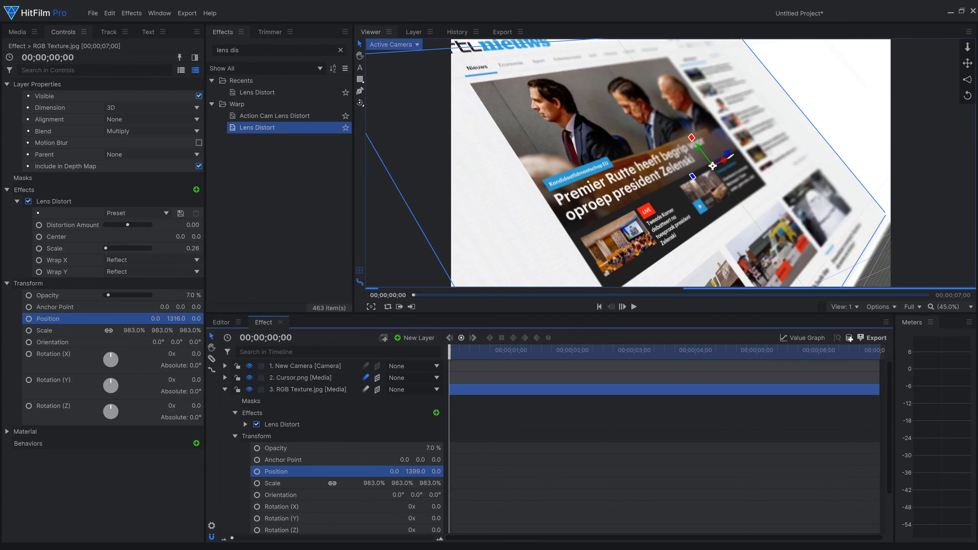
left_click_drag(401, 483, 450, 483)
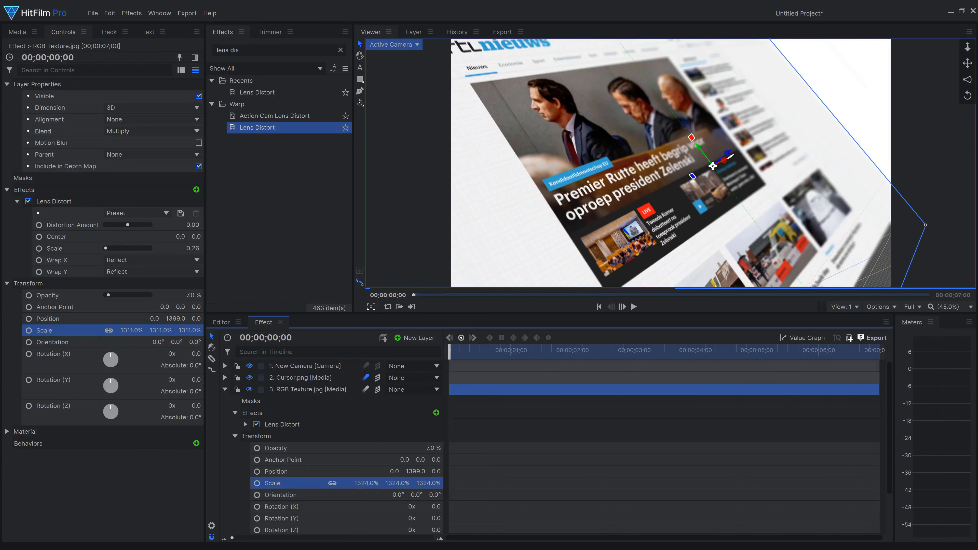
left_click_drag(455, 349, 570, 362)
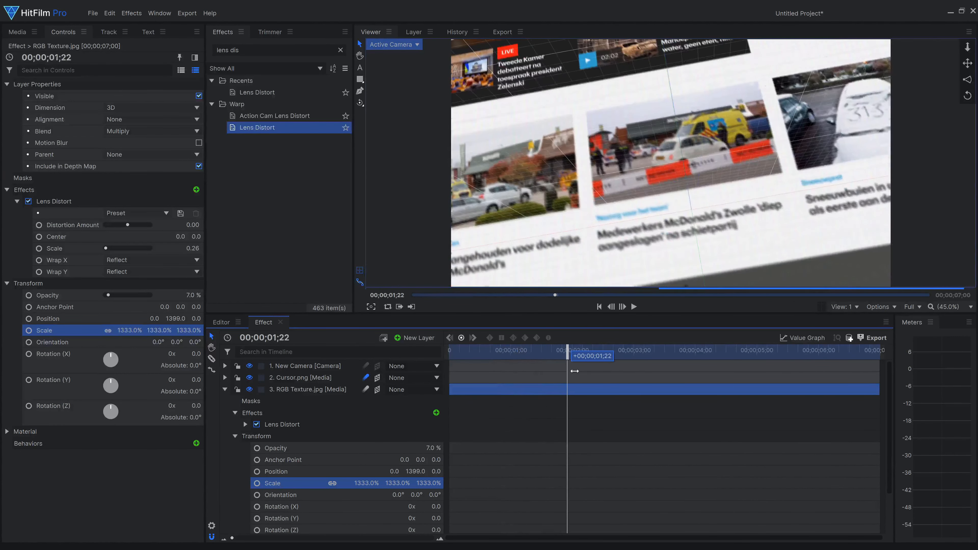